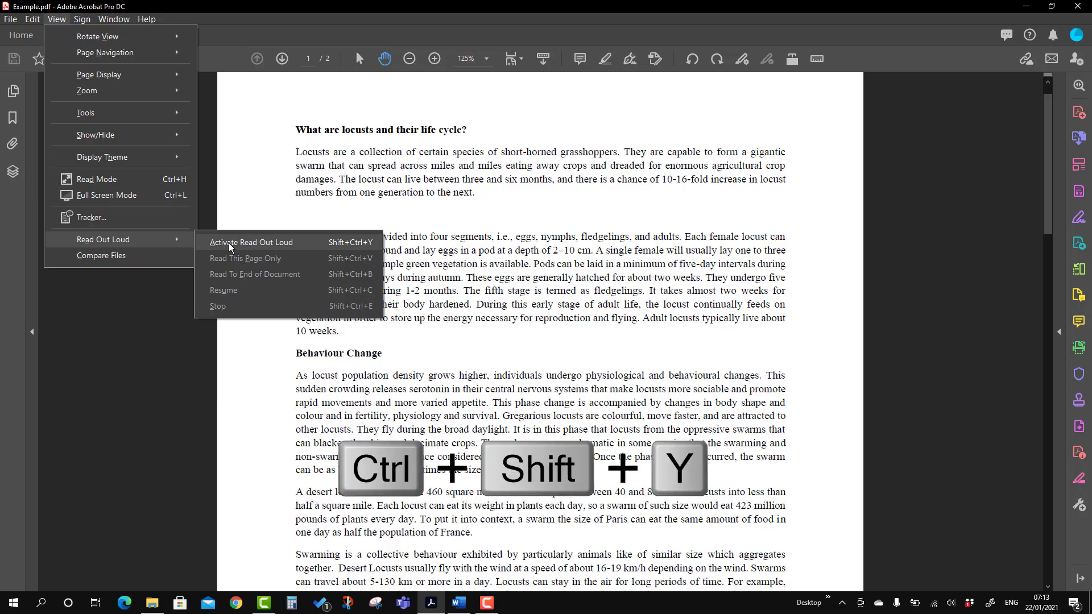
# - Activate Read Out Loud and mark the heading 'What are locusts and their life cycle?' for reading
pyautogui.click(230, 244)
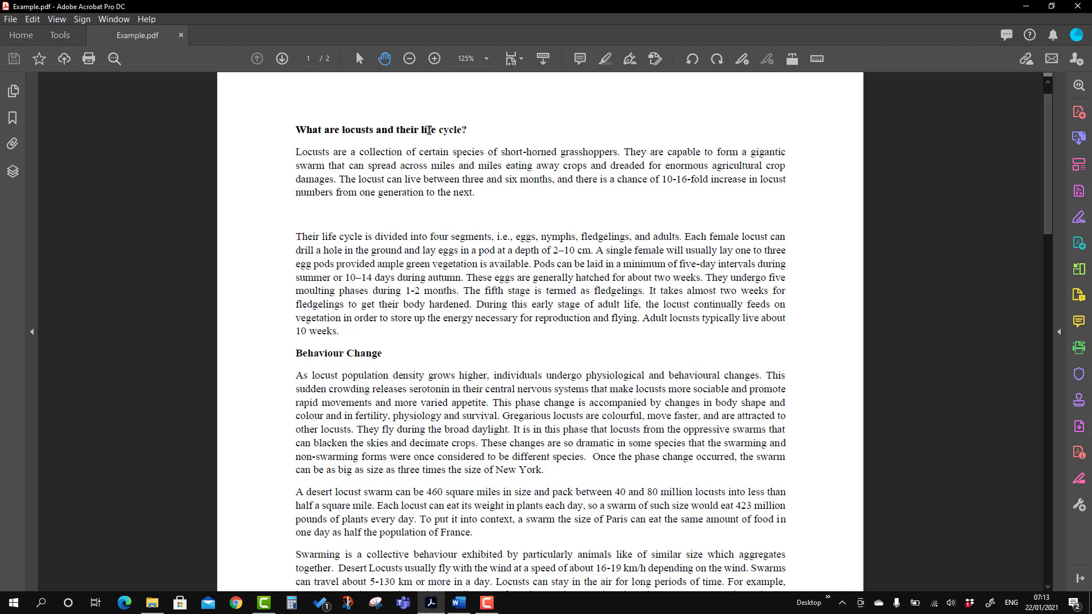
pyautogui.click(429, 131)
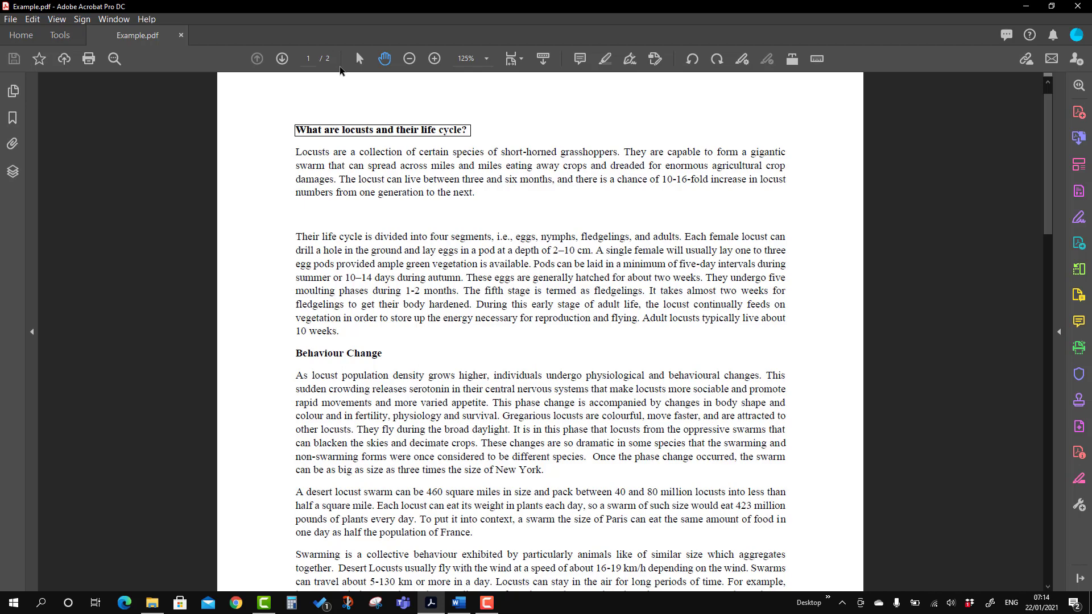
# - Have the article read aloud with Read This Page Only (Shift+Ctrl+V) and Read To End of Document (Shift+Ctrl+B)
pyautogui.click(59, 24)
pyautogui.moveTo(130, 246)
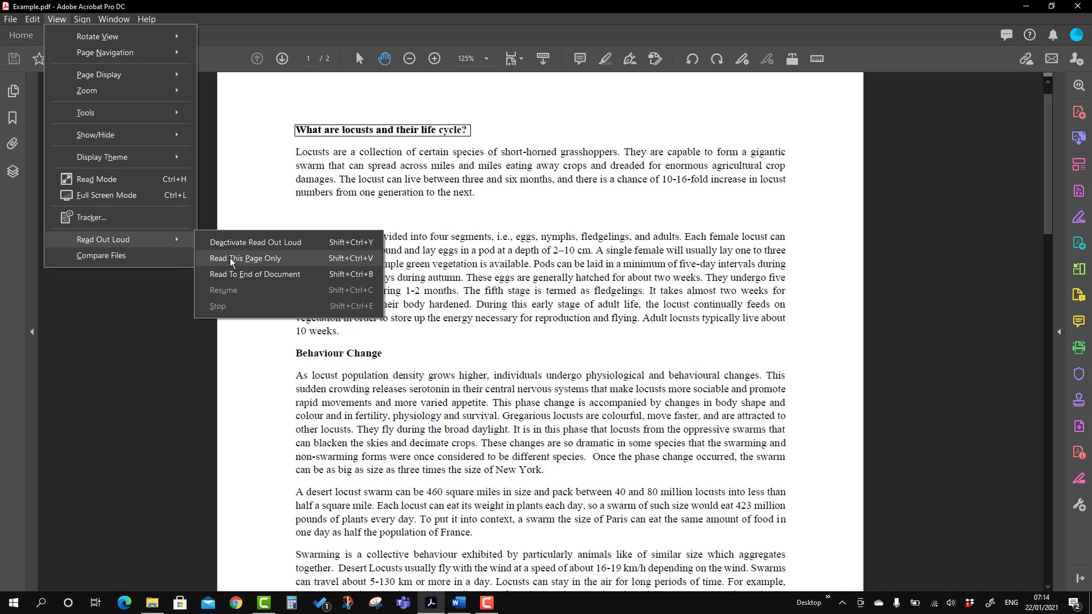
pyautogui.hotkey('ctrl', 'shift', 'v')
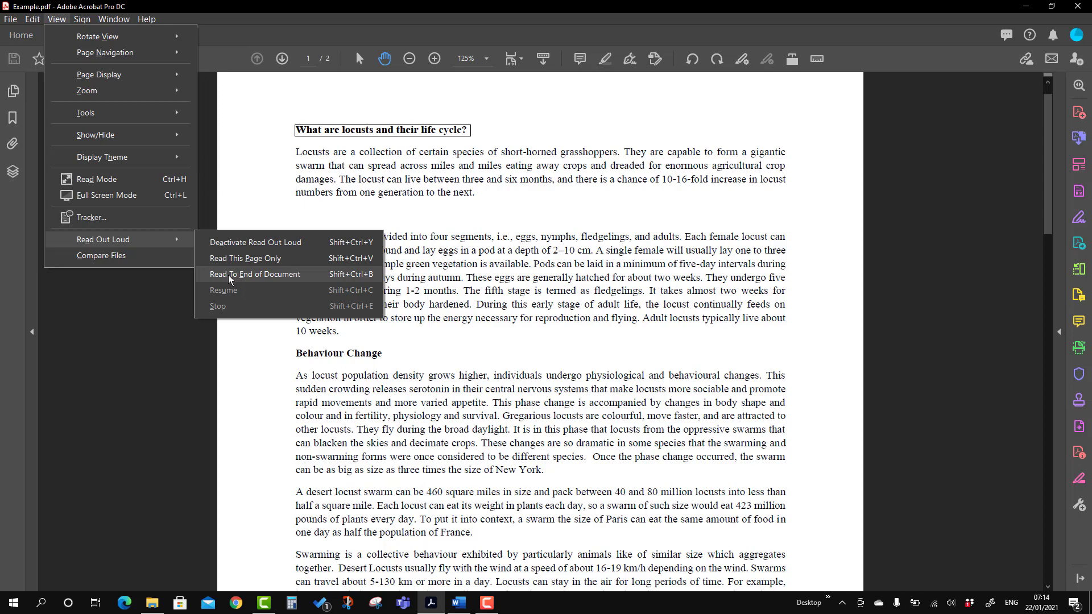
pyautogui.hotkey('ctrl', 'shift', 'b')
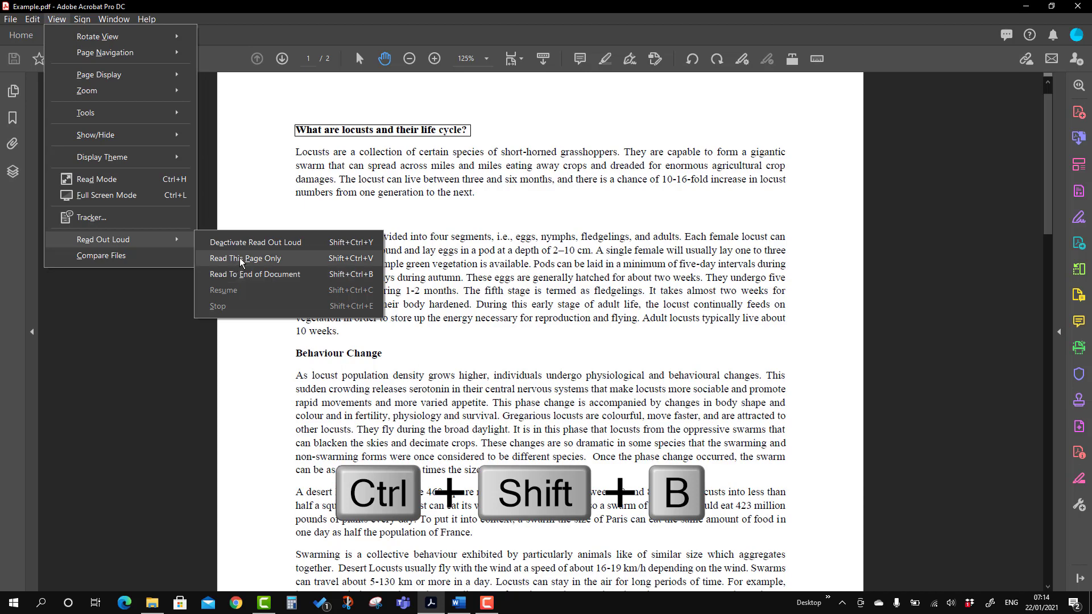
pyautogui.click(242, 259)
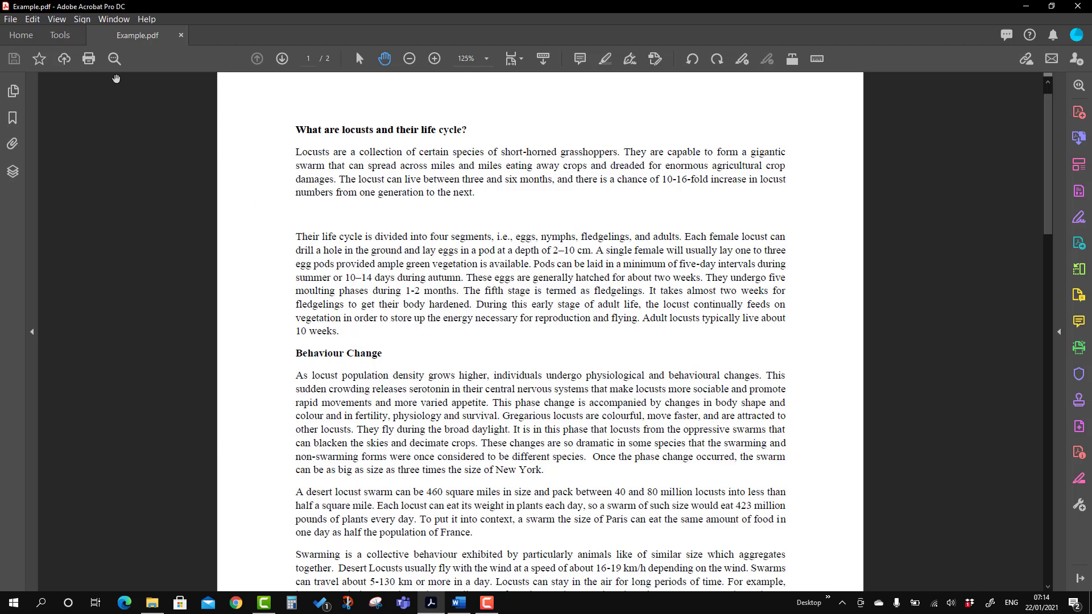
# - Pause the reading, resume it with Shift+Ctrl+C, then stop it with Shift+Ctrl+E
pyautogui.click(59, 20)
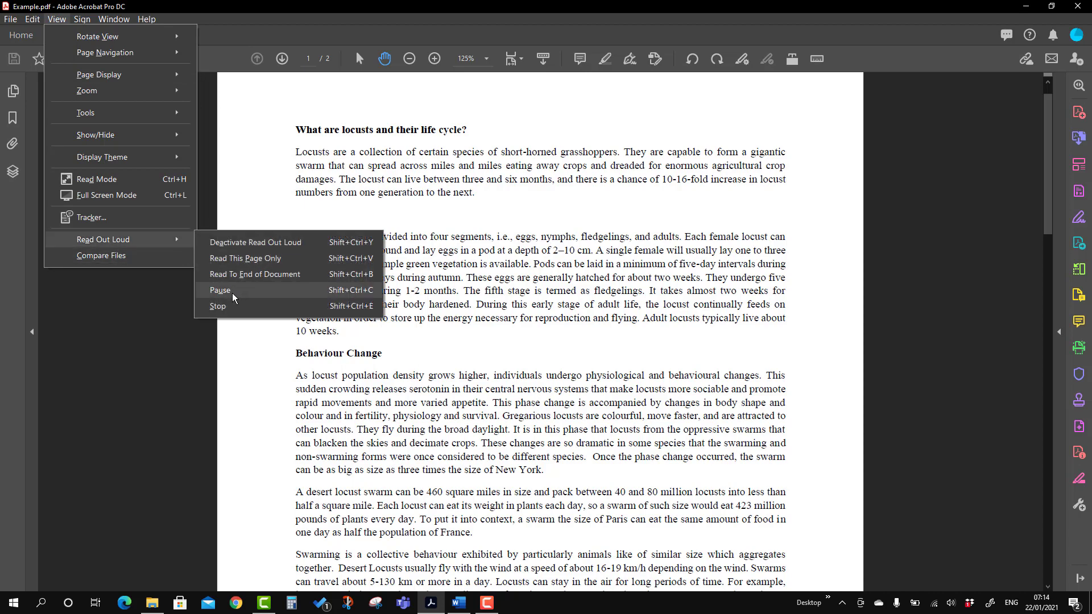
pyautogui.click(221, 291)
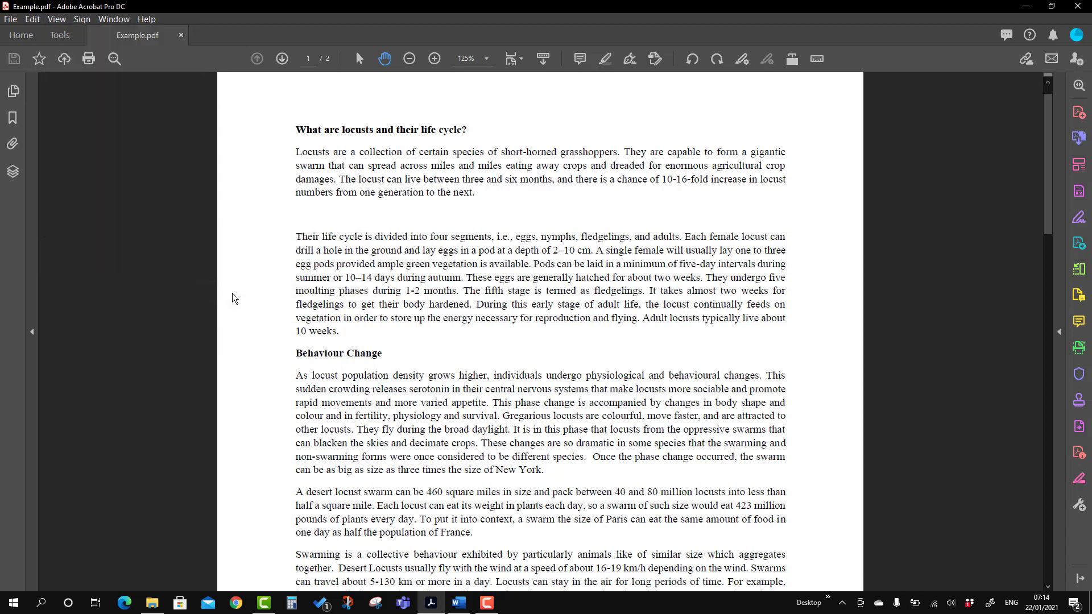
pyautogui.click(58, 20)
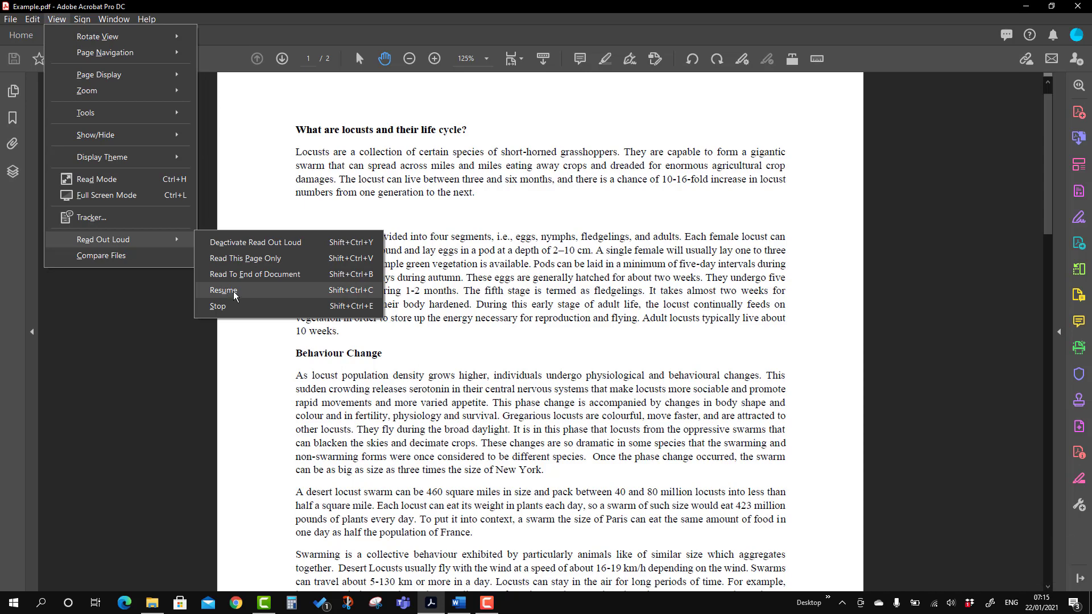
pyautogui.hotkey('ctrl', 'shift', 'c')
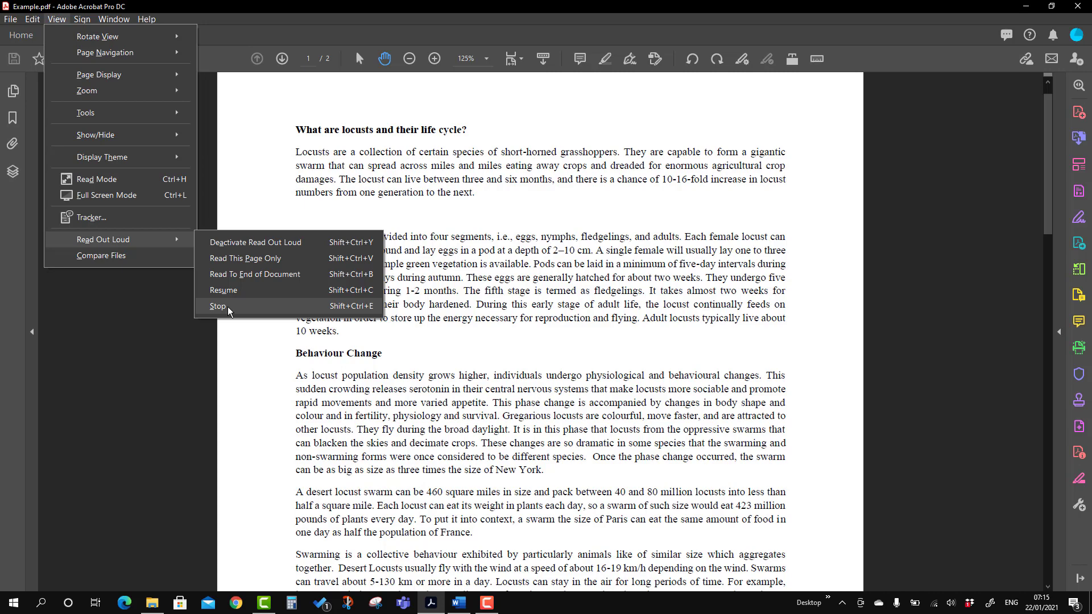
pyautogui.hotkey('ctrl', 'shift', 'e')
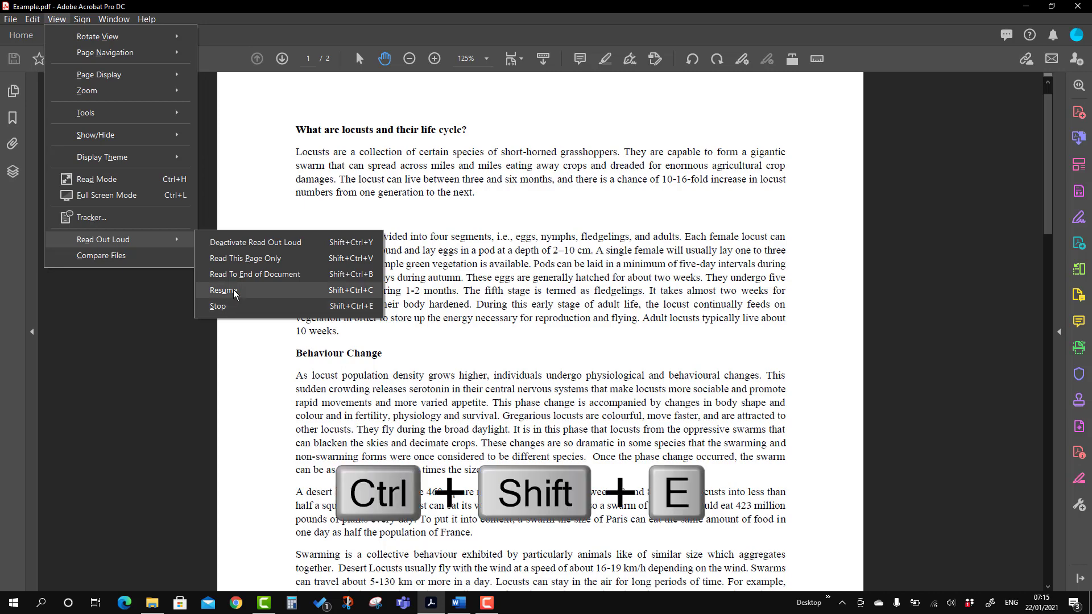
pyautogui.click(494, 333)
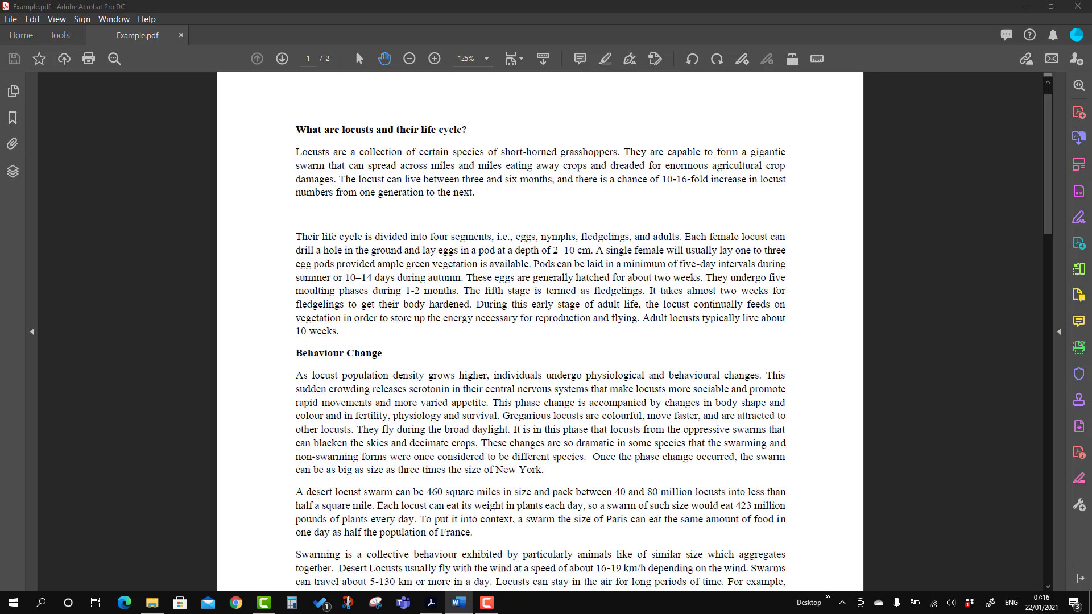
# - Open the Preferences dialog at the Reading category through Edit > Preferences
pyautogui.hotkey('ctrl', 'k')
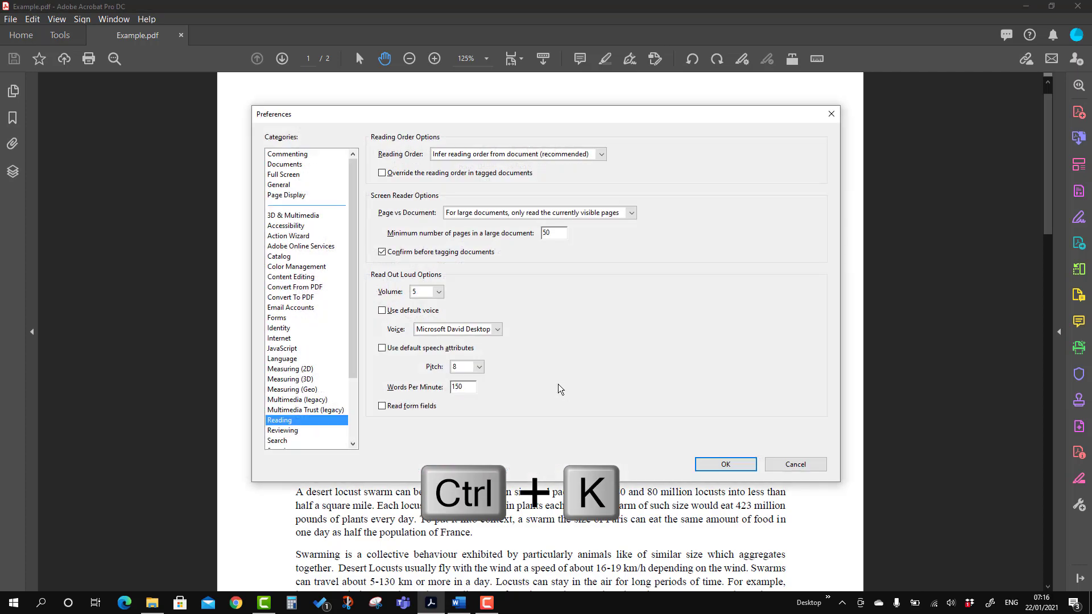
pyautogui.click(832, 115)
pyautogui.click(33, 19)
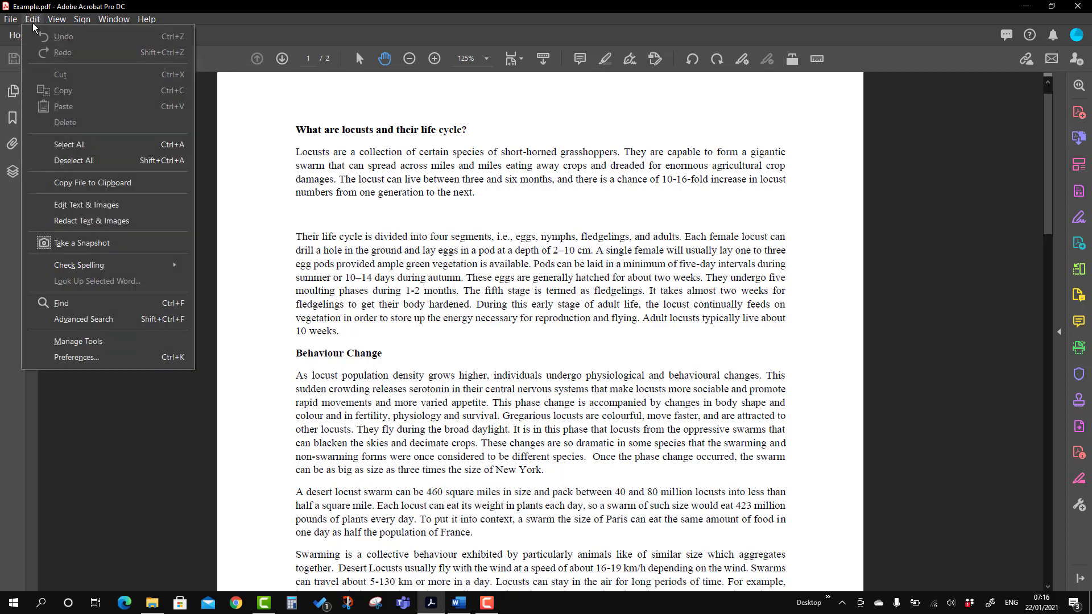
pyautogui.click(77, 357)
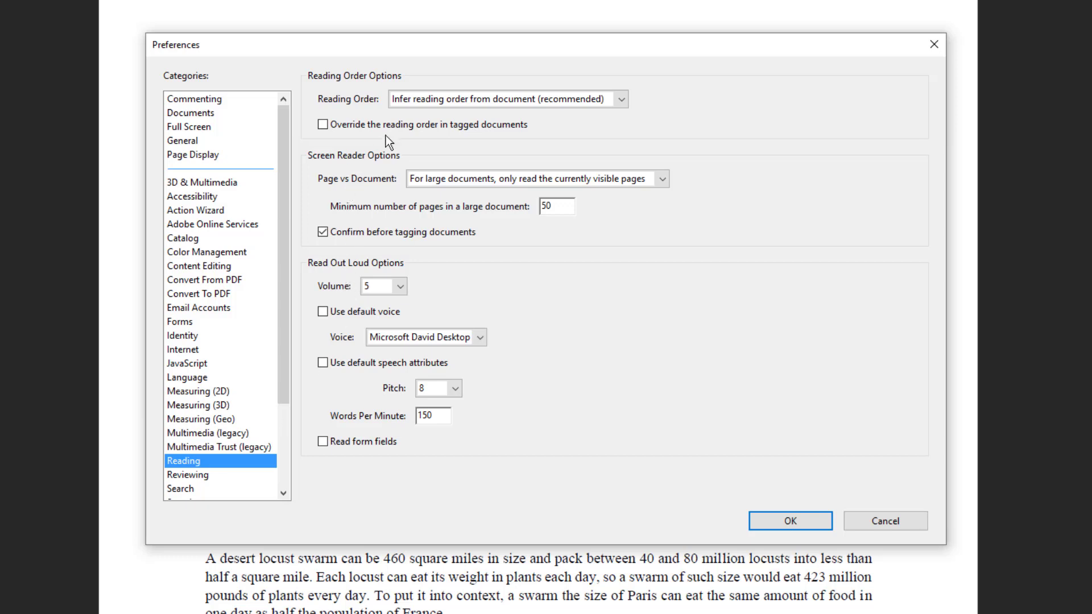
# - Review the Reading Order and Page vs Document dropdowns, keeping inferred reading order and the existing setting
pyautogui.click(605, 99)
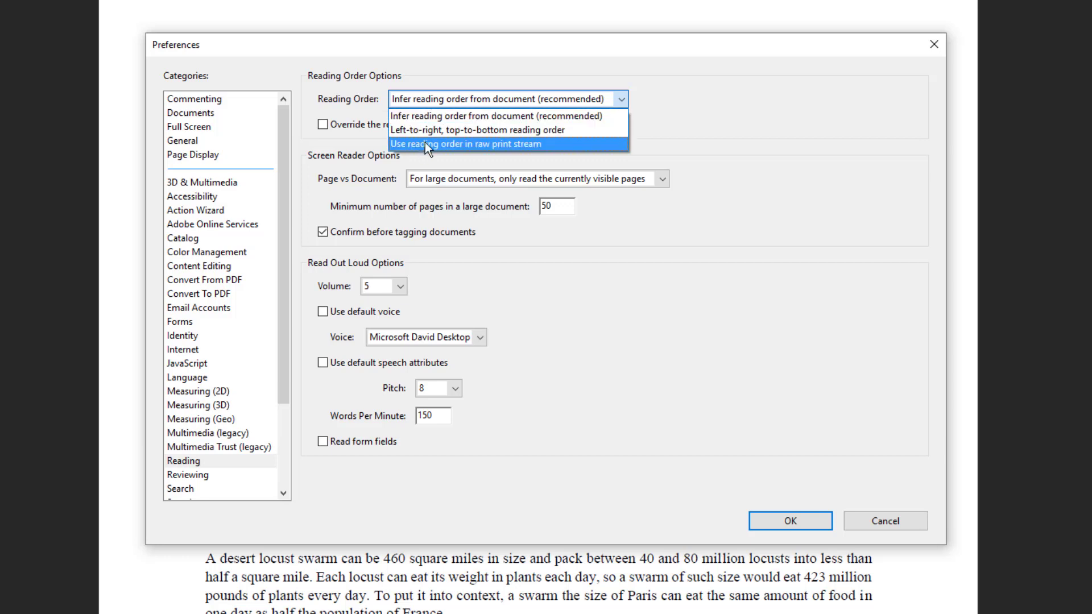
pyautogui.click(479, 115)
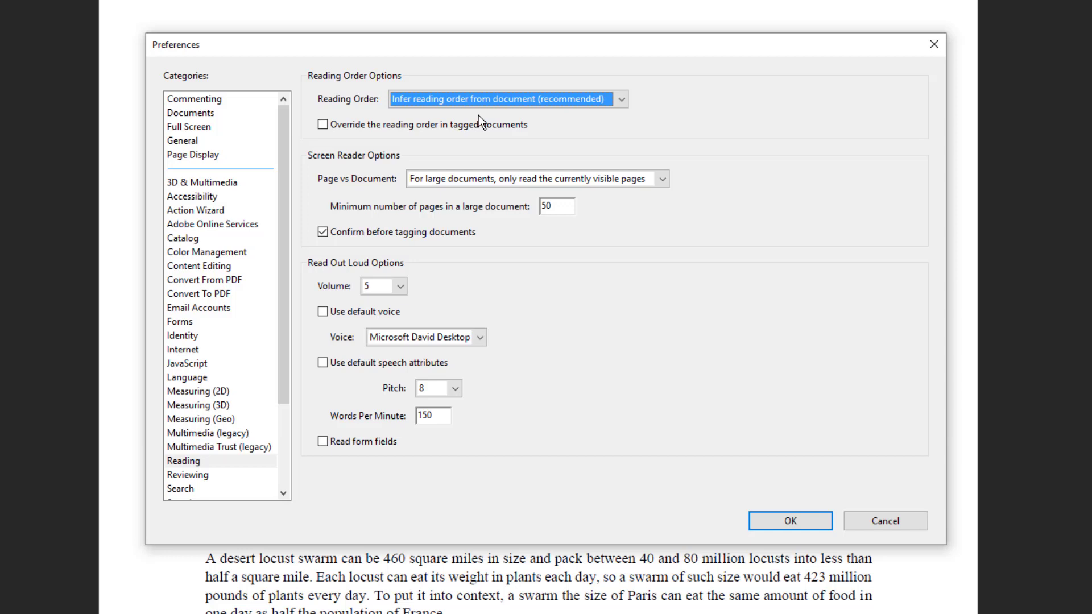
pyautogui.click(480, 180)
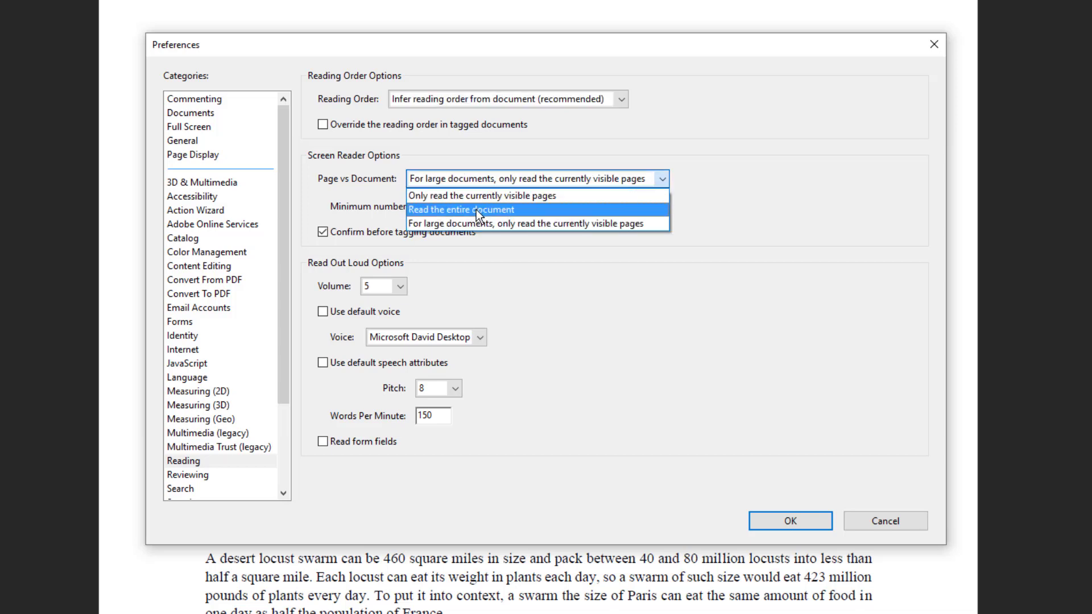
pyautogui.click(734, 207)
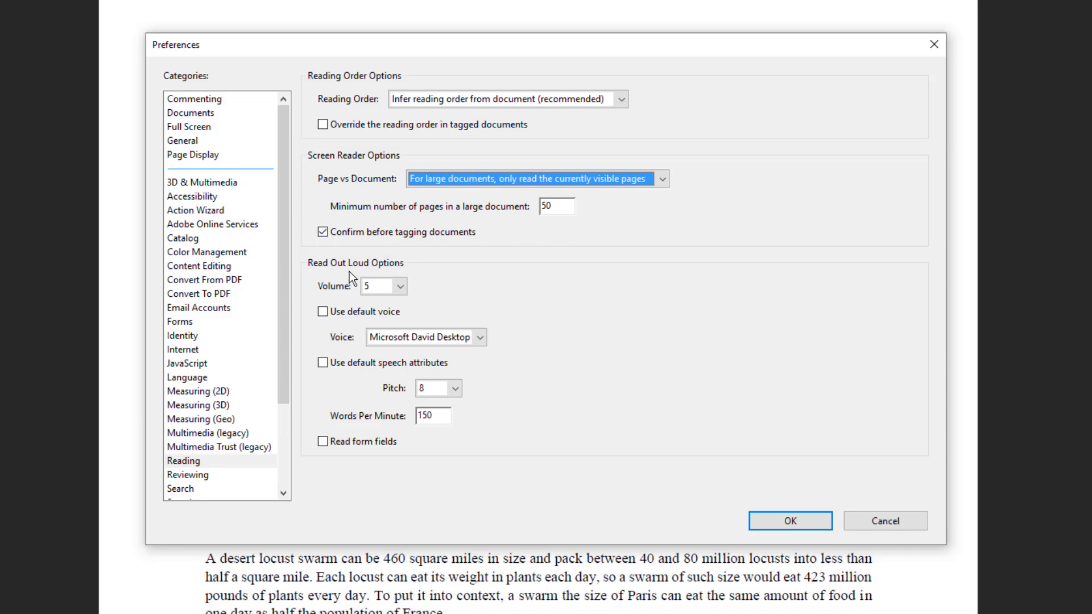
# - Set the Read Out Loud volume to 10
pyautogui.click(400, 287)
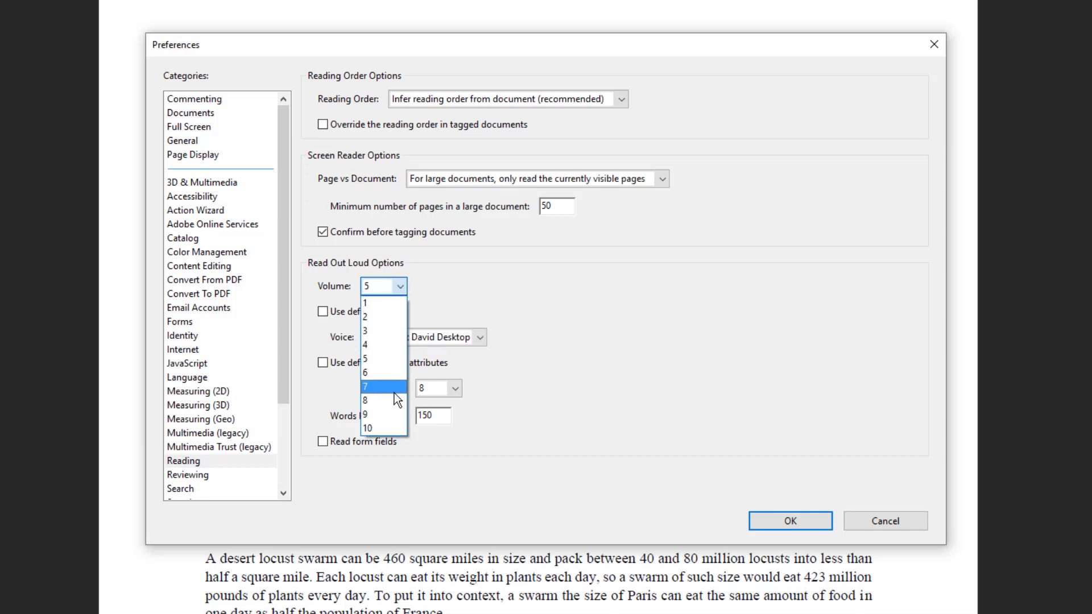
pyautogui.click(375, 427)
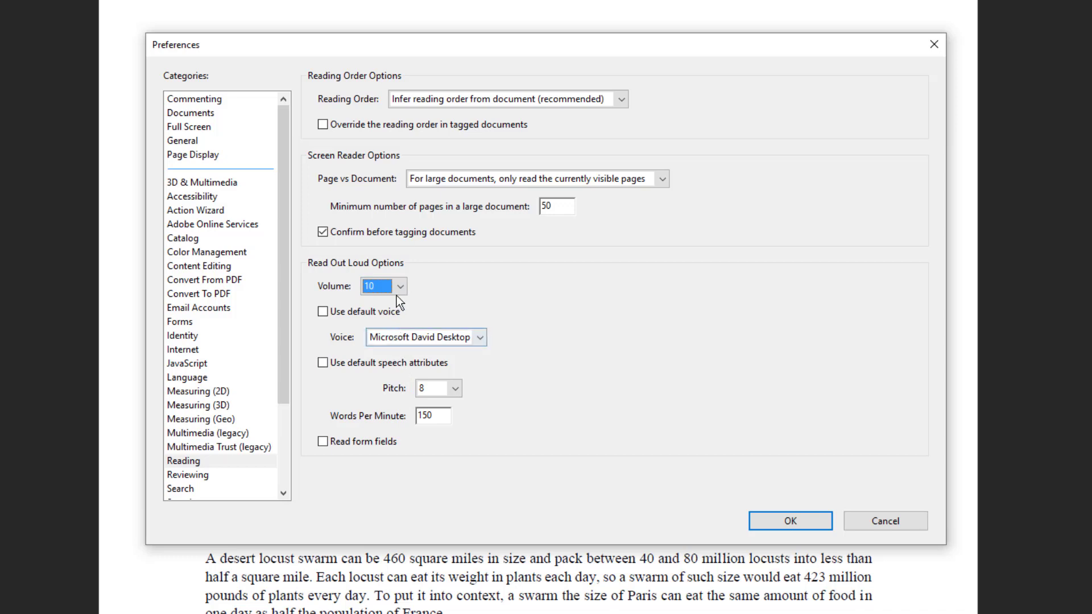
pyautogui.click(397, 291)
pyautogui.click(479, 302)
# - Leave Use default voice off and keep Microsoft David Desktop as the voice
pyautogui.click(326, 315)
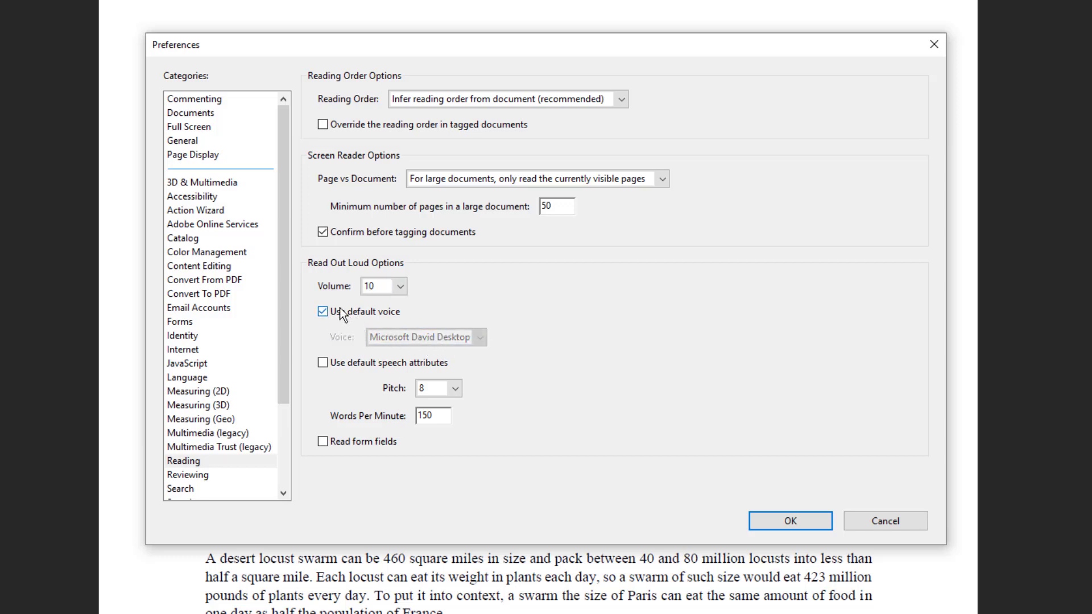
pyautogui.click(342, 312)
pyautogui.click(479, 337)
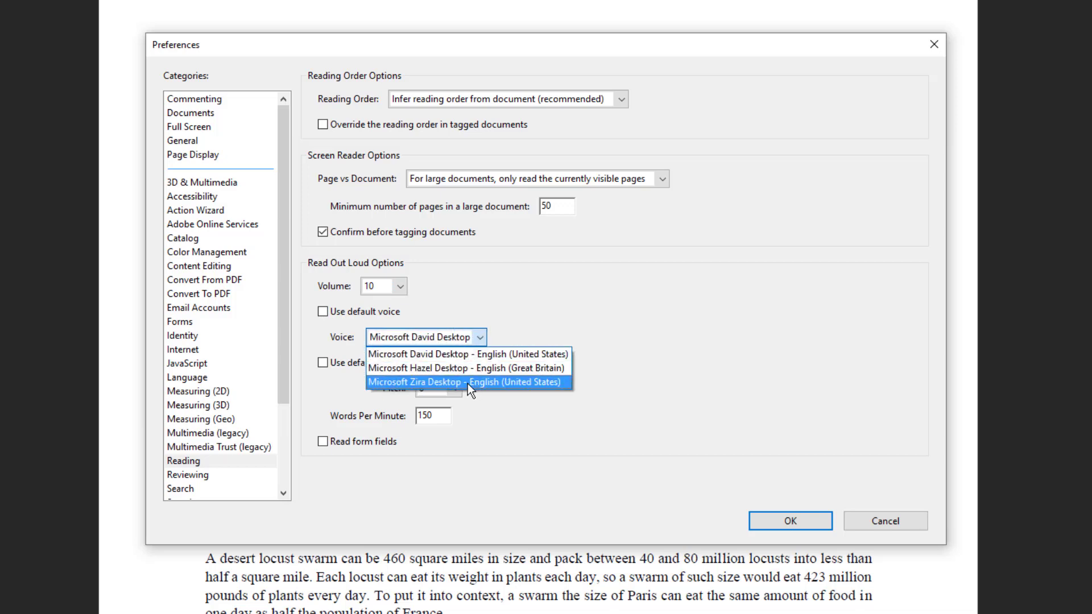
pyautogui.click(479, 354)
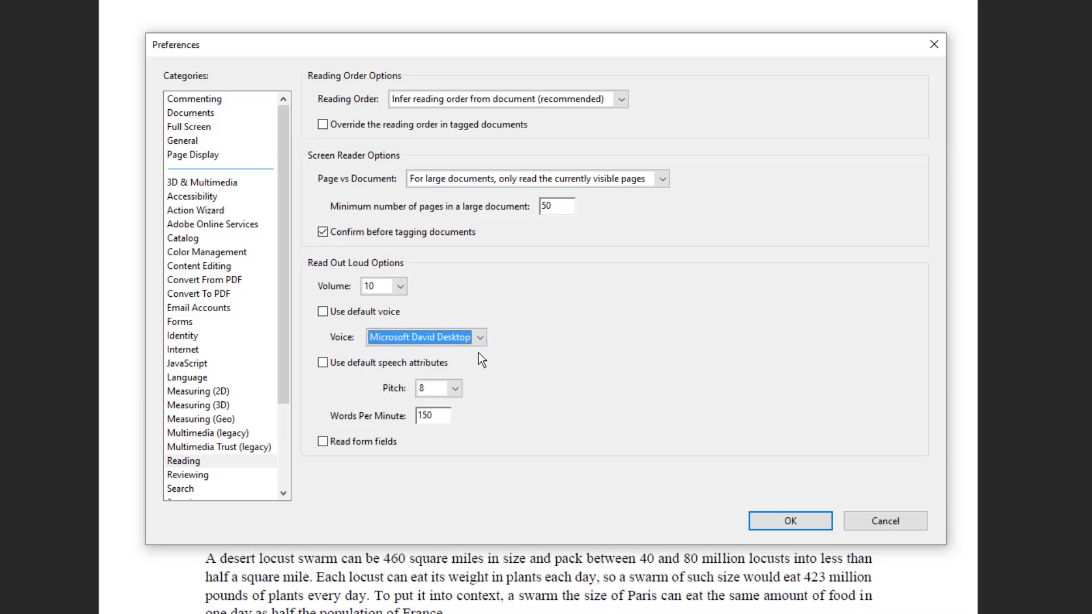
# - Keep pitch at 8, change words per minute from 150 to 125, and save with OK
pyautogui.click(456, 389)
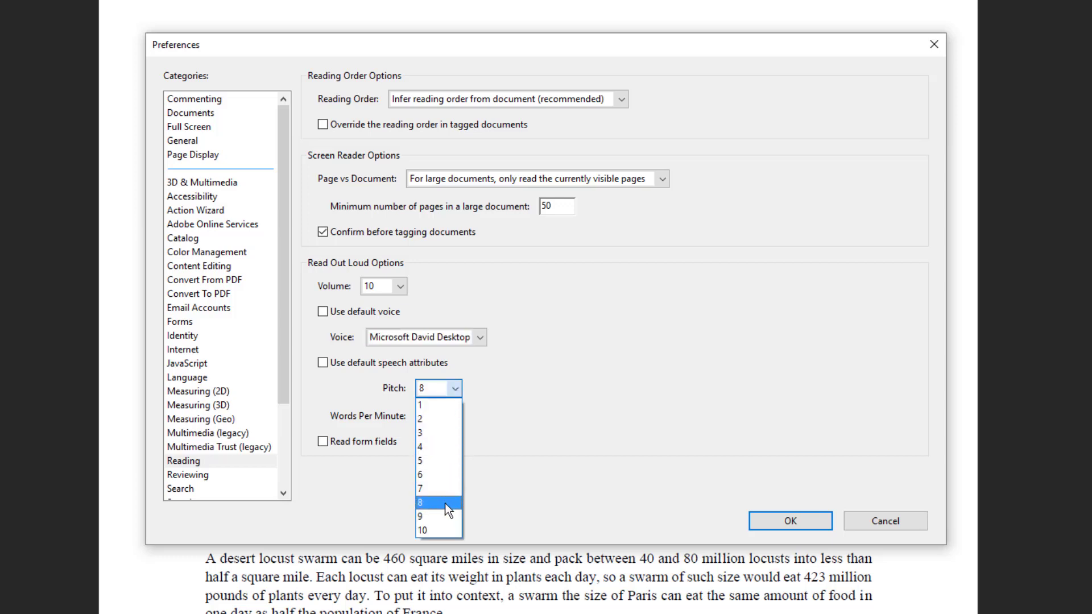
pyautogui.click(445, 504)
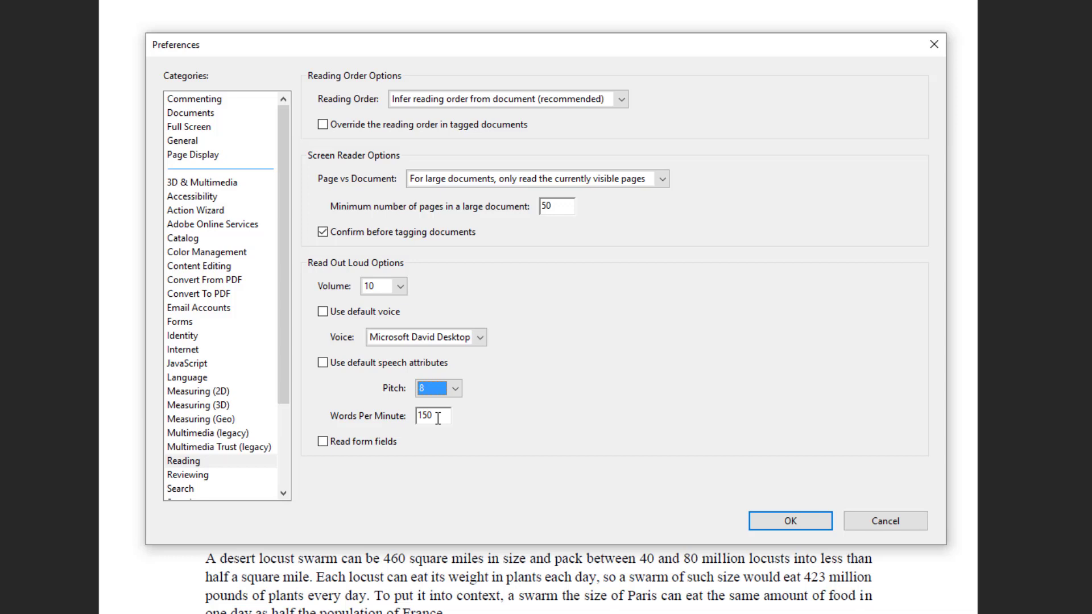
pyautogui.moveTo(438, 418); pyautogui.dragTo(417, 417)
pyautogui.write('180')
pyautogui.press('BackSpace')
pyautogui.press('BackSpace')
pyautogui.press('BackSpace')
pyautogui.write('125')
pyautogui.click(800, 524)
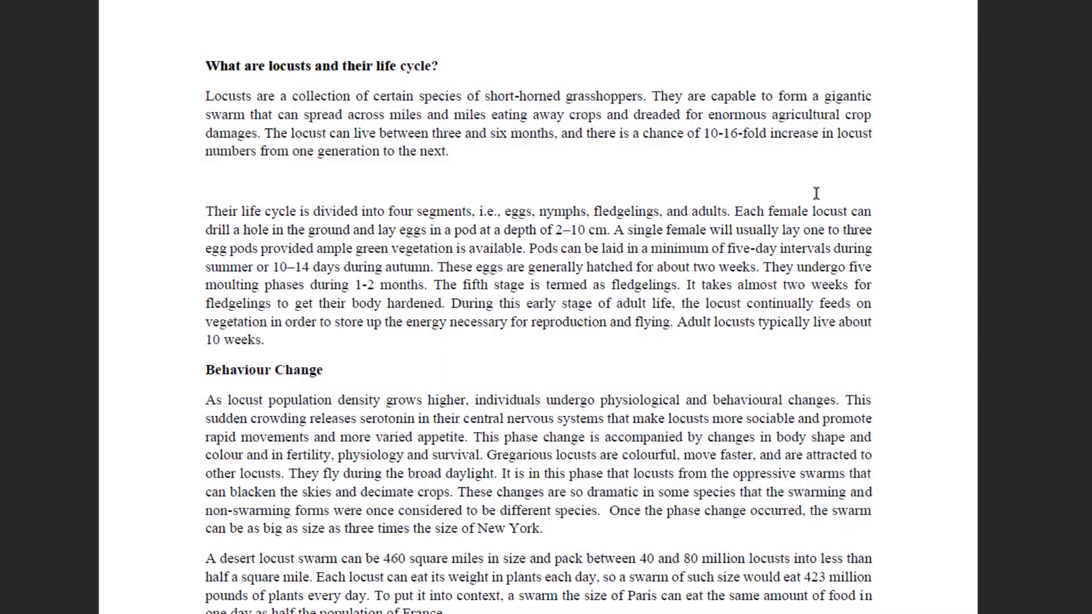